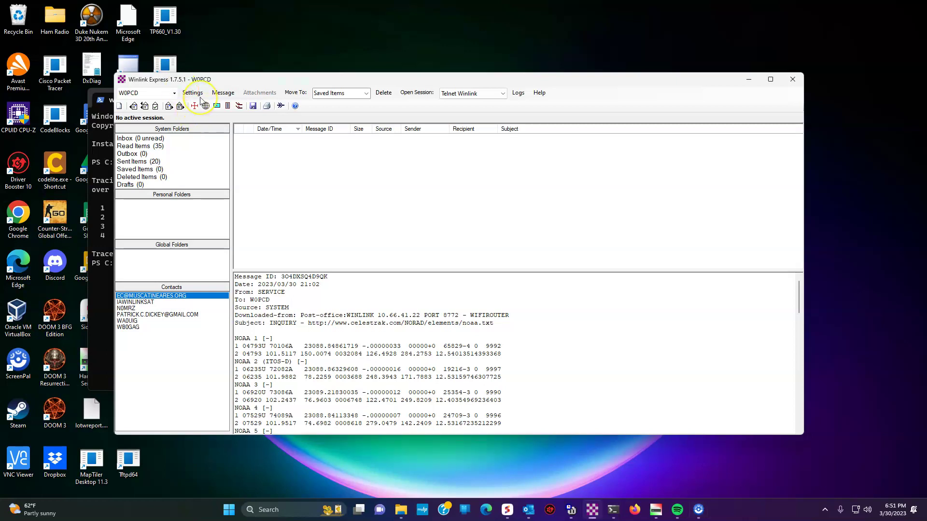
Open Settings > Preferences to review the options, including 72-character line wrapping and miles
{"action": "left_click", "coordinate": [191, 92]}
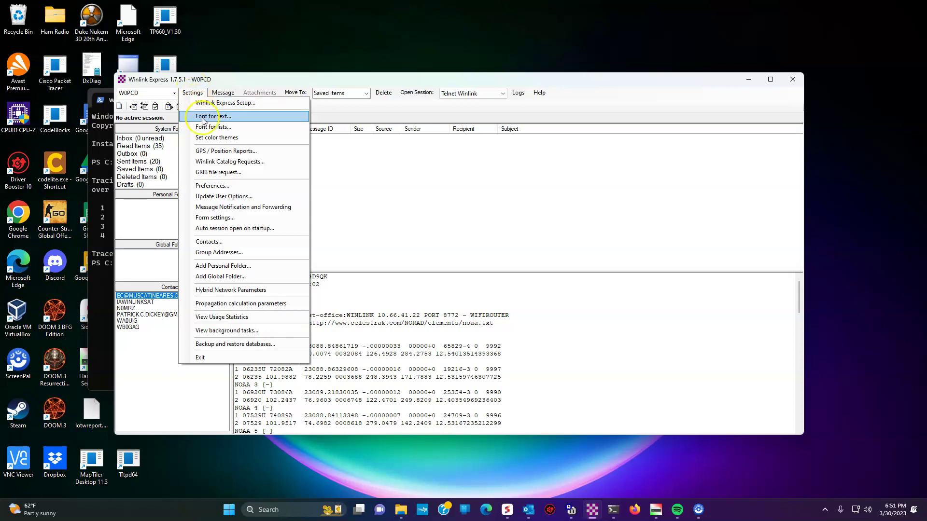
{"action": "left_click", "coordinate": [215, 187]}
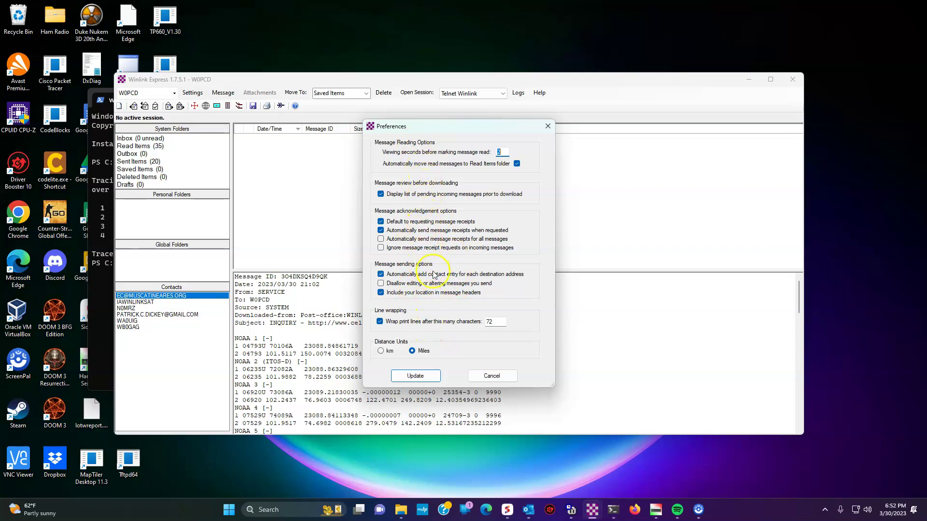
Save the preferences and start a new message addressed to the contact's callsign
{"action": "left_click", "coordinate": [415, 376]}
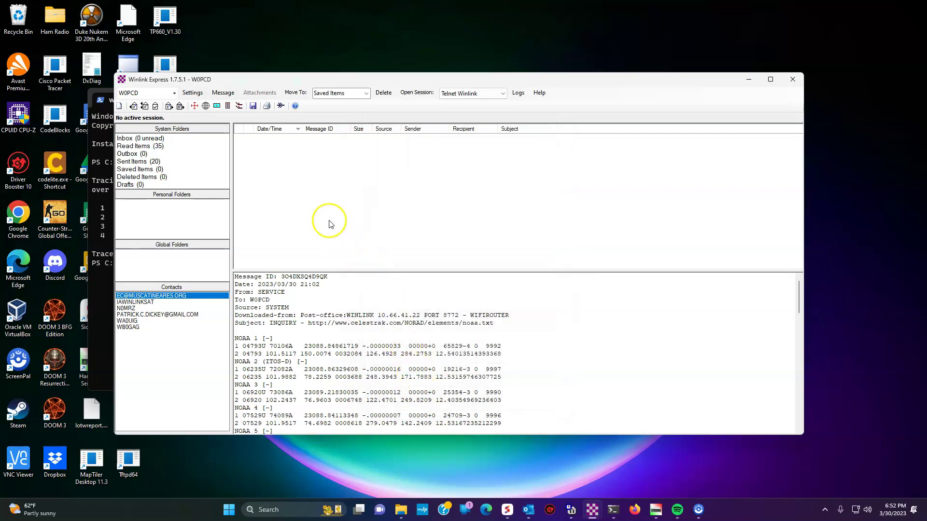
{"action": "left_click", "coordinate": [223, 92]}
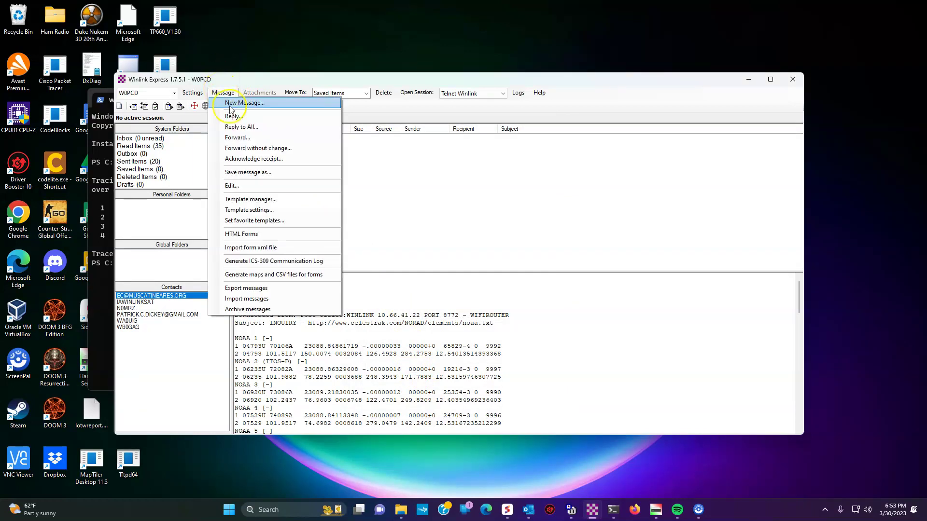
{"action": "left_click", "coordinate": [230, 103]}
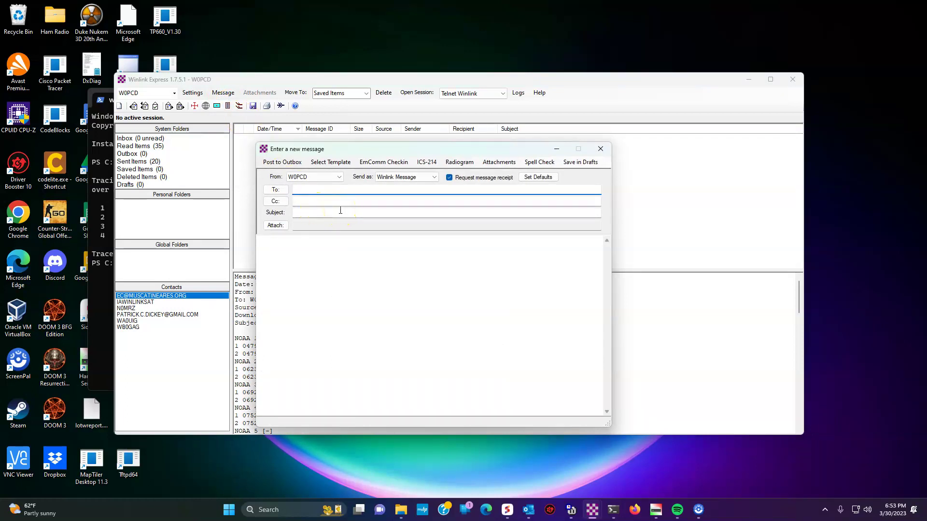
{"action": "type", "text": "N0MRZ;"}
Add the contact's e-mail address in Cc and set the subject 'Demo for videos'
{"action": "left_click", "coordinate": [299, 201]}
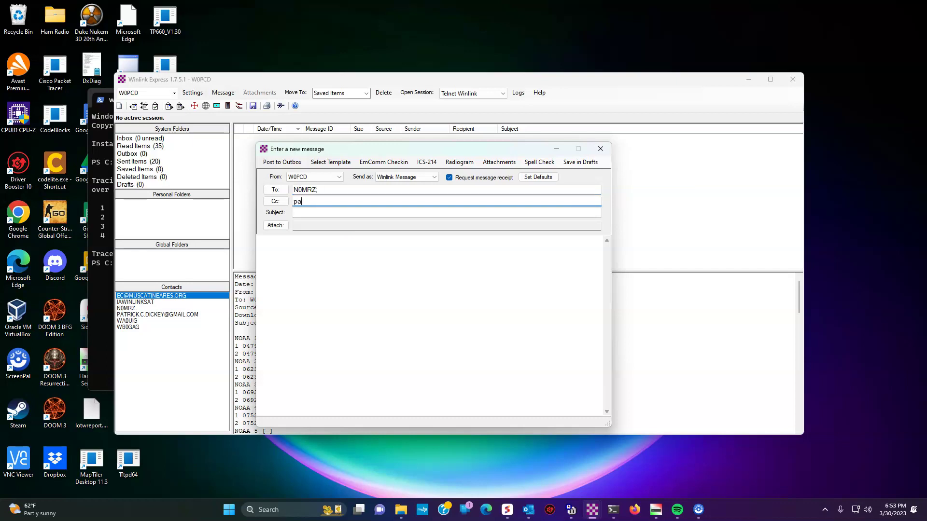
{"action": "key", "text": "Tab"}
{"action": "type", "text": "Demo for videos"}
{"action": "key", "text": "Tab"}
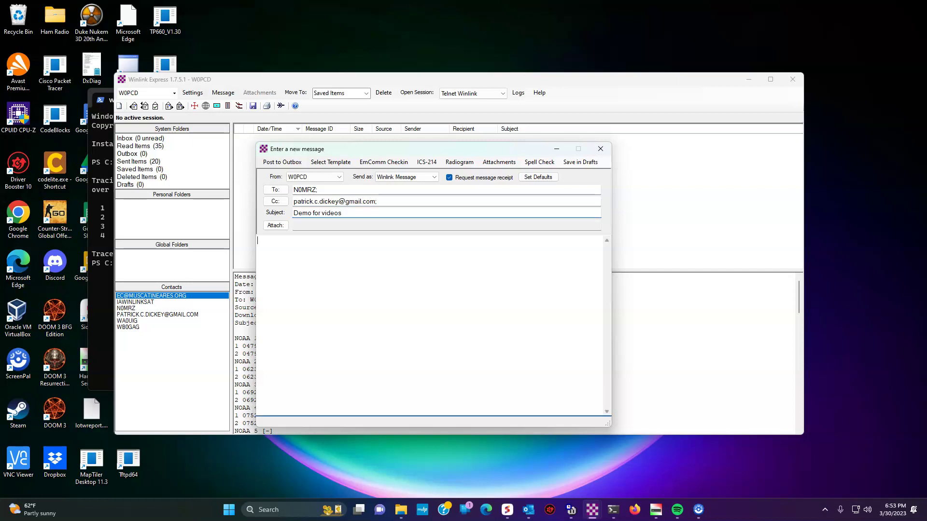
Write the greeting and the line explaining this demos sending basic Winlink messages
{"action": "type", "text": "Hi,S"}
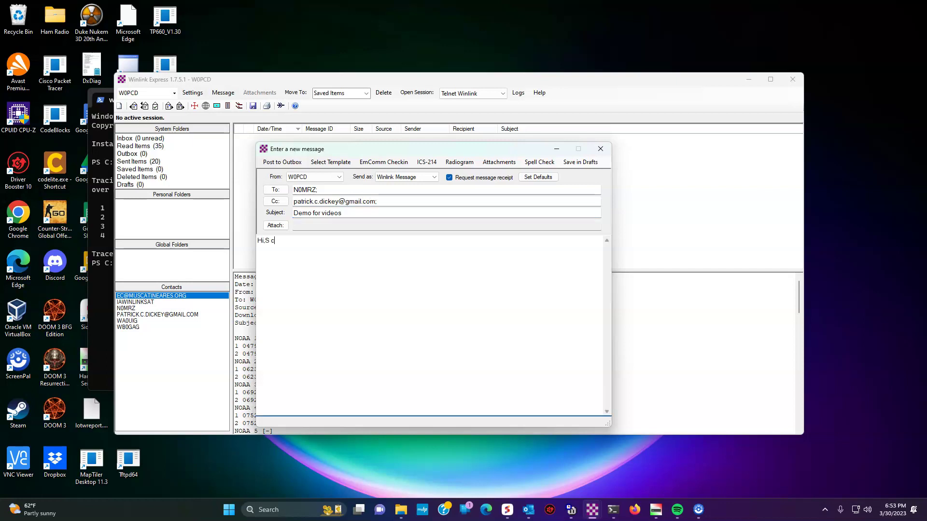
{"action": "key", "text": "BackSpace"}
{"action": "type", "text": "Scott,"}
{"action": "key", "text": "Return"}
{"action": "type", "text": "I'm demoing sending basic messa"}
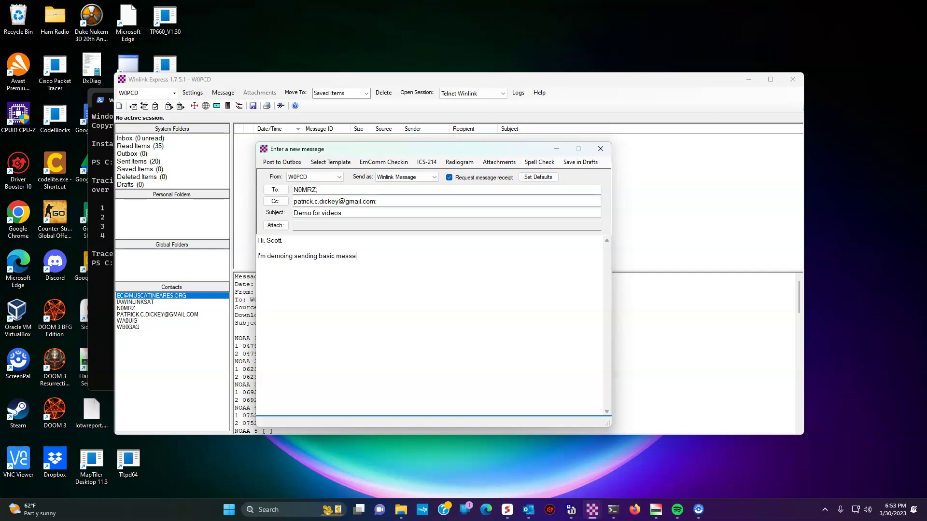
{"action": "type", "text": "ges through Winlink to"}
{"action": "key", "text": "BackSpace"}
{"action": "key", "text": "BackSpace"}
{"action": "type", "text": "fo"}
{"action": "key", "text": "BackSpace"}
{"action": "key", "text": "BackSpace"}
Add the no-reply-needed note and the sign-off, then post the message to the Outbox
{"action": "type", "text": "No reply is nocessary, although I'm sure I'll get the ACK from"}
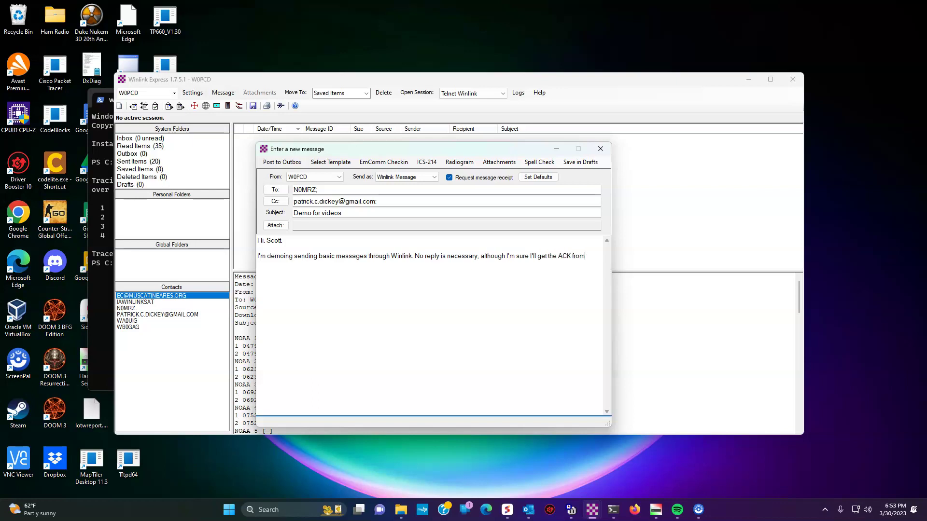
{"action": "type", "text": " youHave a great d"}
{"action": "type", "text": "ay"}
{"action": "key", "text": "BackSpace"}
{"action": "key", "text": "BackSpace"}
{"action": "key", "text": "BackSpace"}
{"action": "type", "text": "night. :) "}
{"action": "type", "text": "Patrick."}
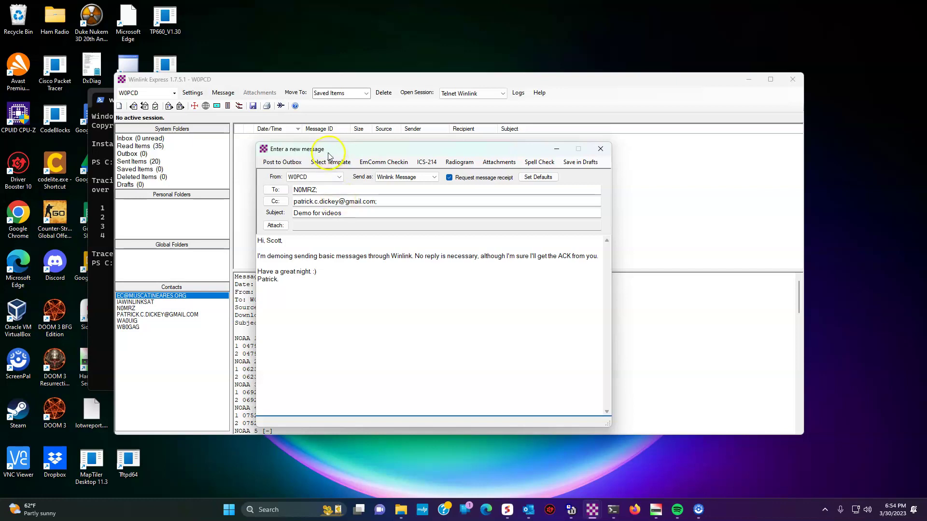
{"action": "left_click", "coordinate": [290, 163]}
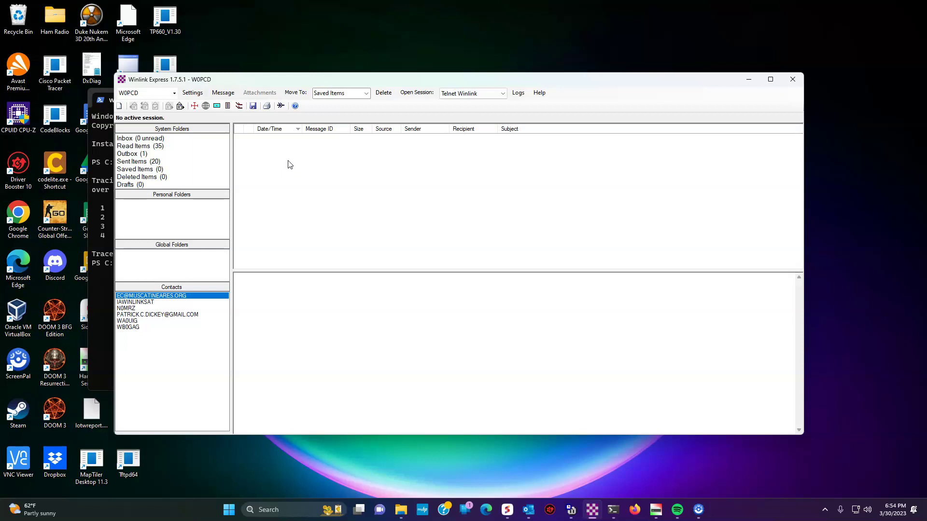
Run a Telnet Winlink session to send the queued message, then exit the session window
{"action": "left_click", "coordinate": [417, 93]}
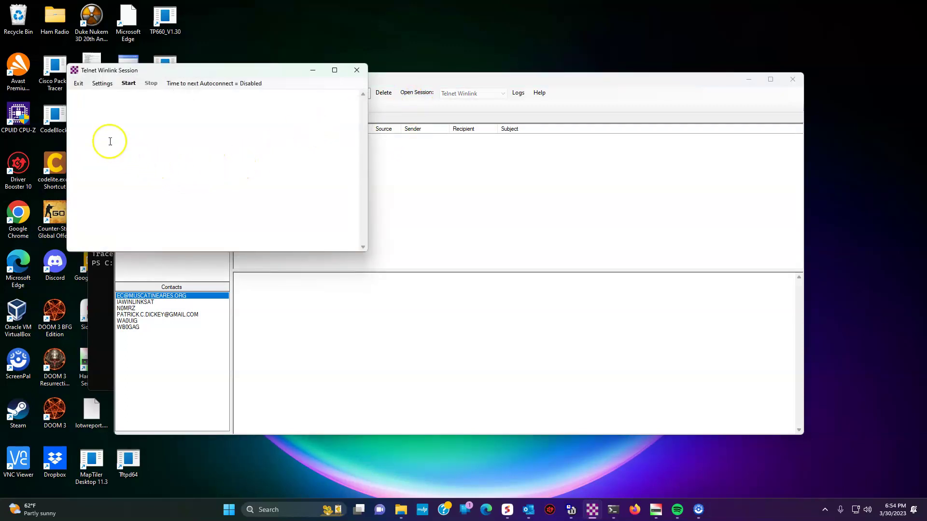
{"action": "left_click", "coordinate": [129, 83]}
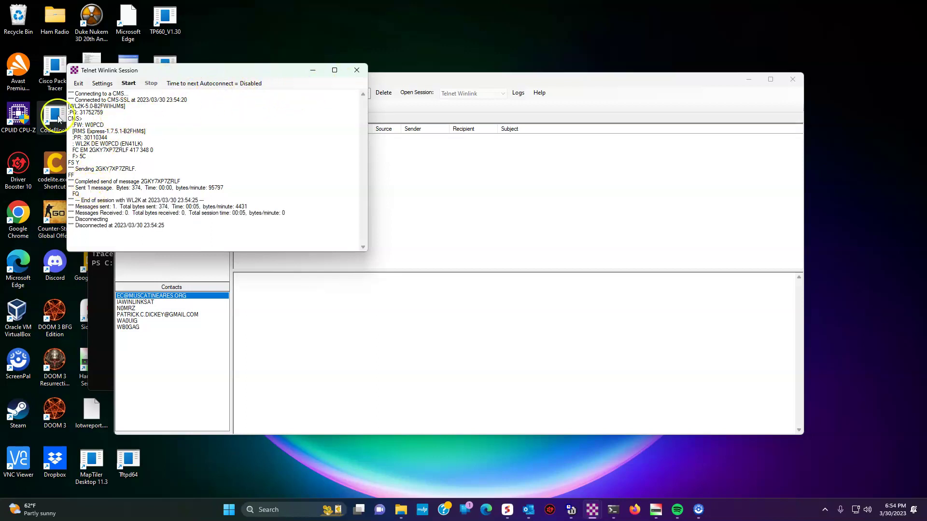
{"action": "left_click", "coordinate": [77, 83]}
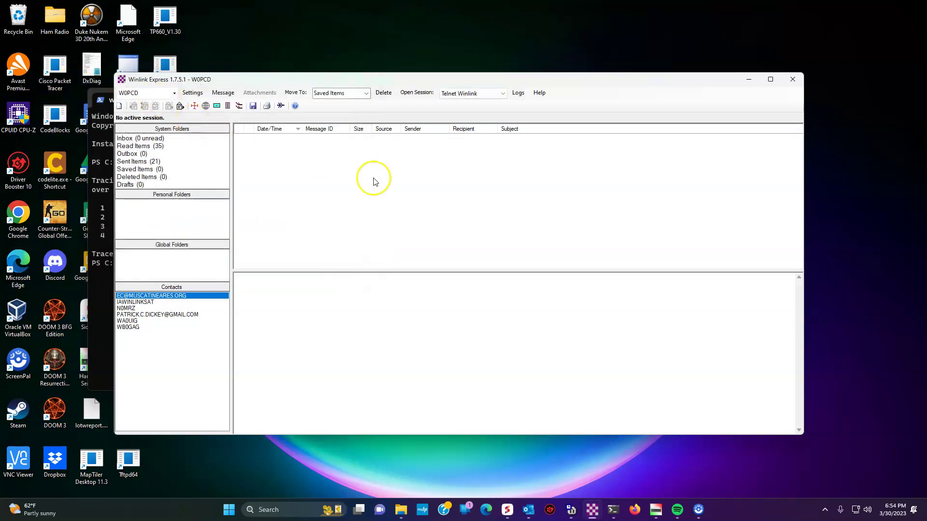